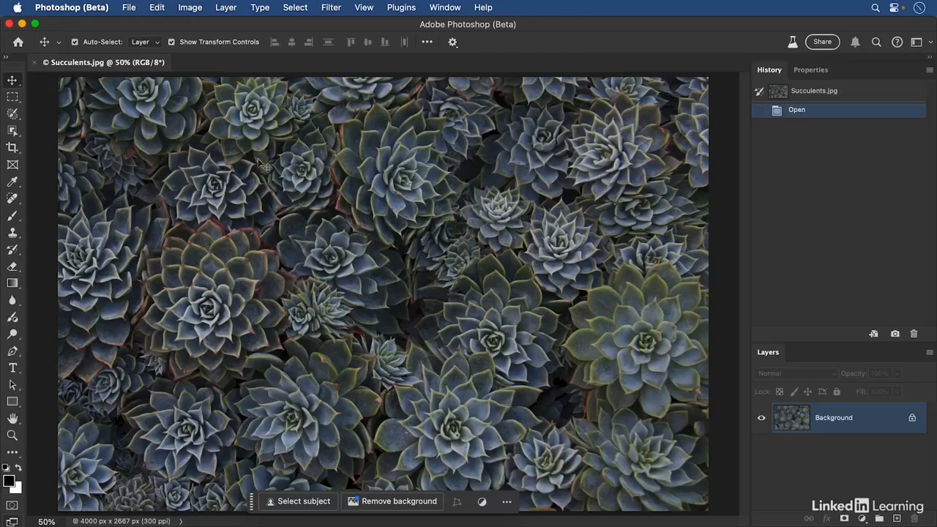
- Flip the canvas of the succulents photo horizontally
{"action": "left_click", "coordinate": [189, 9]}
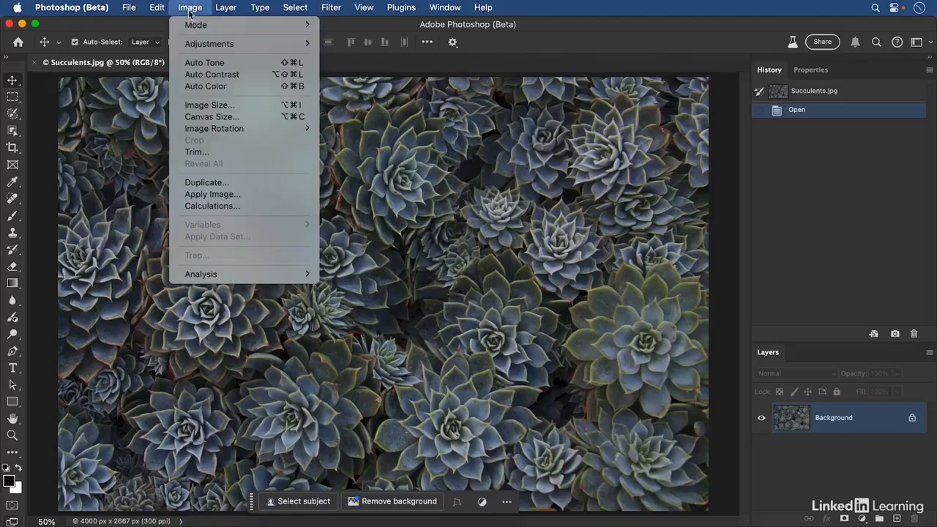
{"action": "mouse_move", "coordinate": [241, 130]}
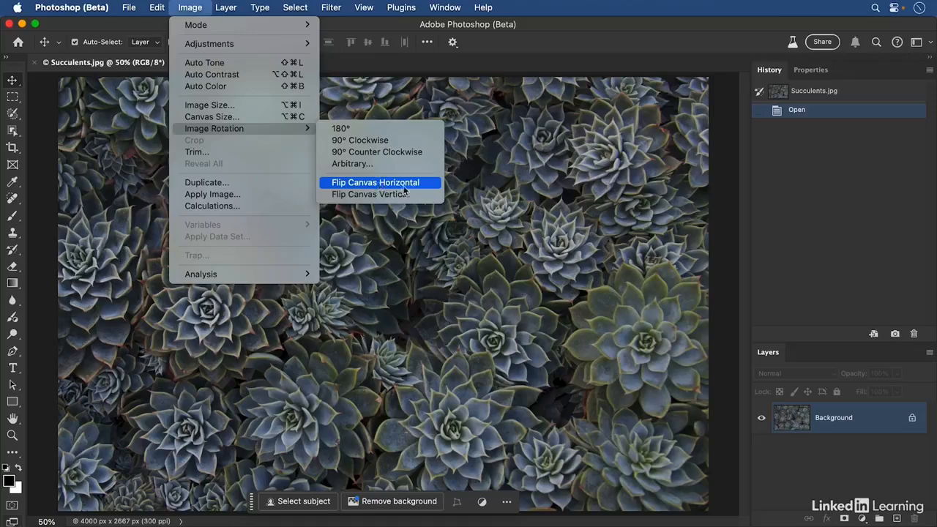
{"action": "left_click", "coordinate": [431, 184]}
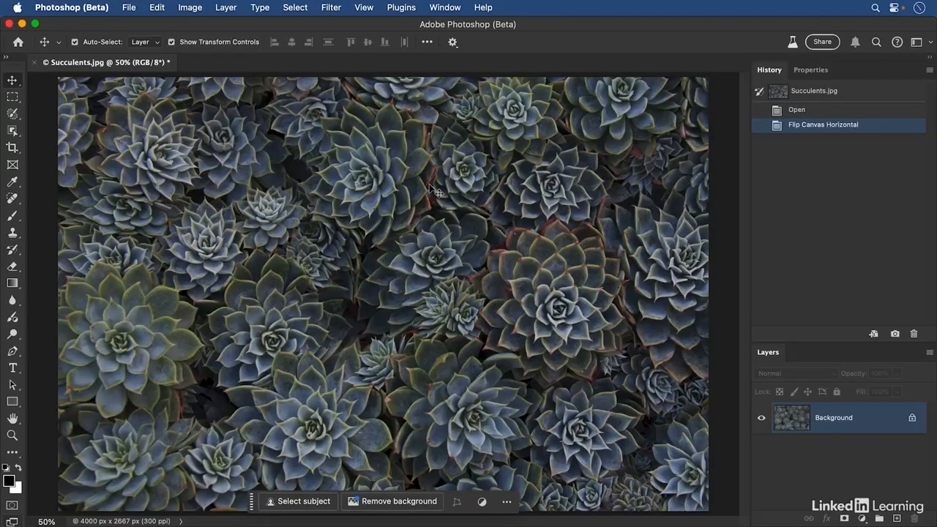
- Undo the horizontal canvas flip and restore it from the document's history states
{"action": "left_click", "coordinate": [158, 9]}
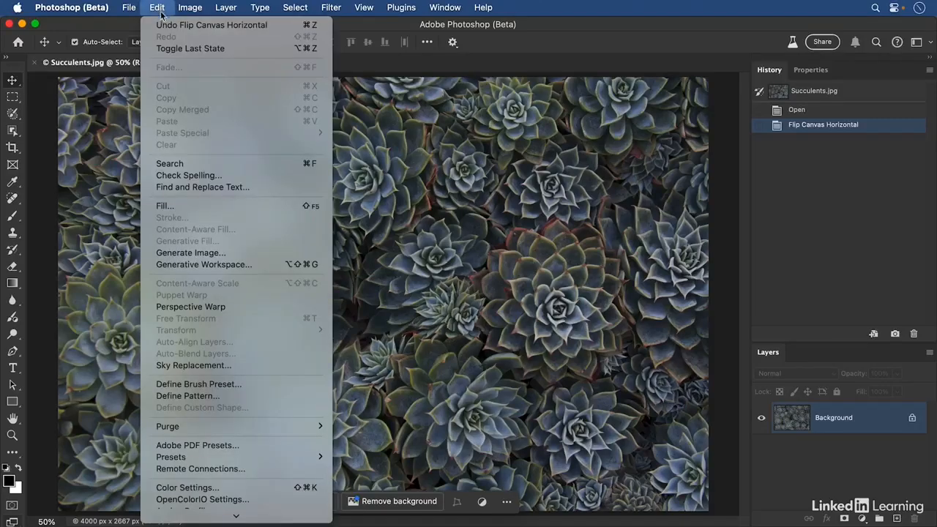
{"action": "left_click", "coordinate": [285, 27]}
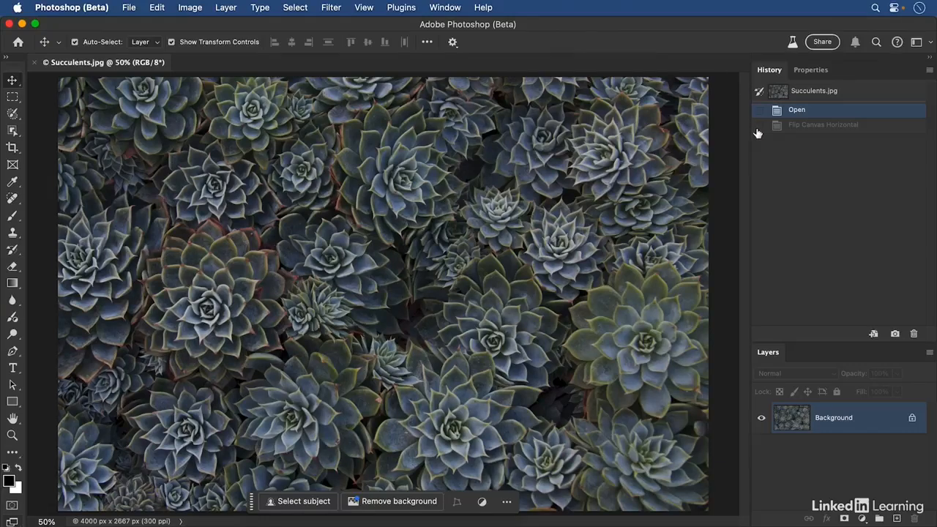
{"action": "left_click", "coordinate": [445, 8]}
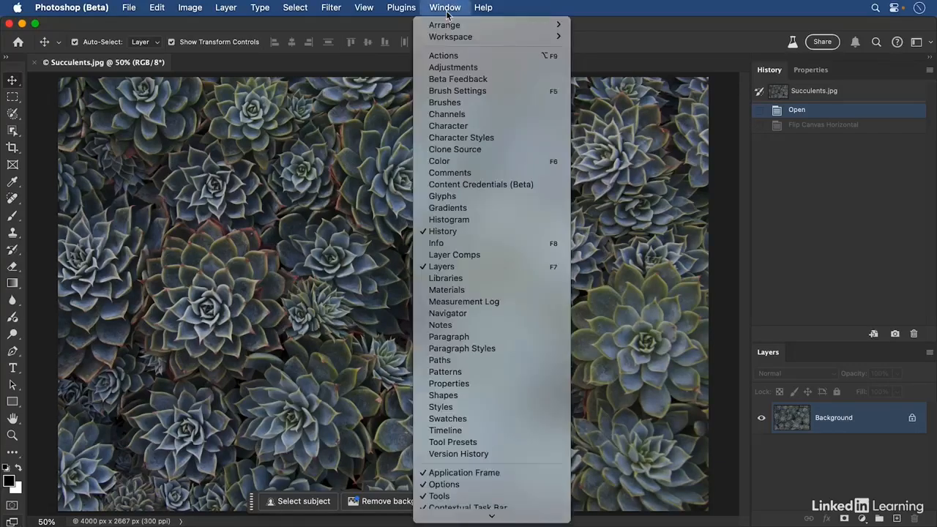
{"action": "left_click", "coordinate": [496, 232]}
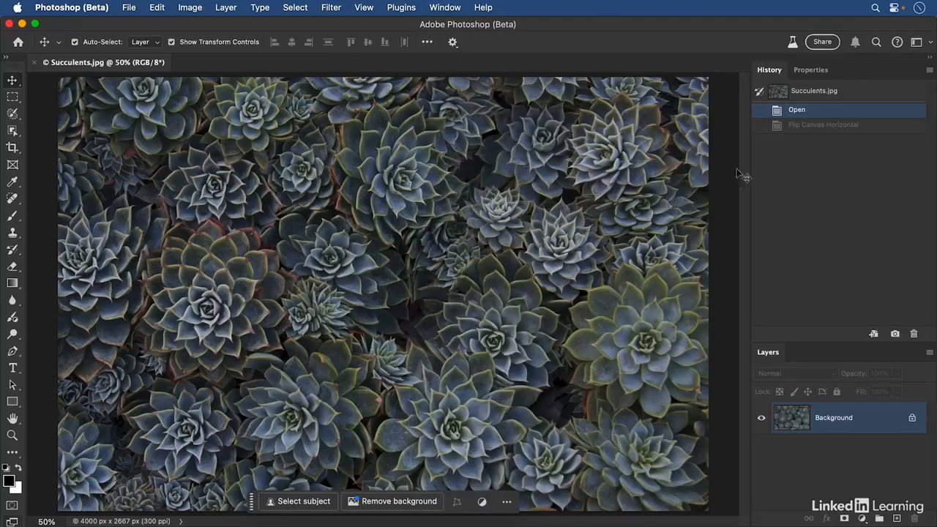
{"action": "left_click", "coordinate": [806, 125]}
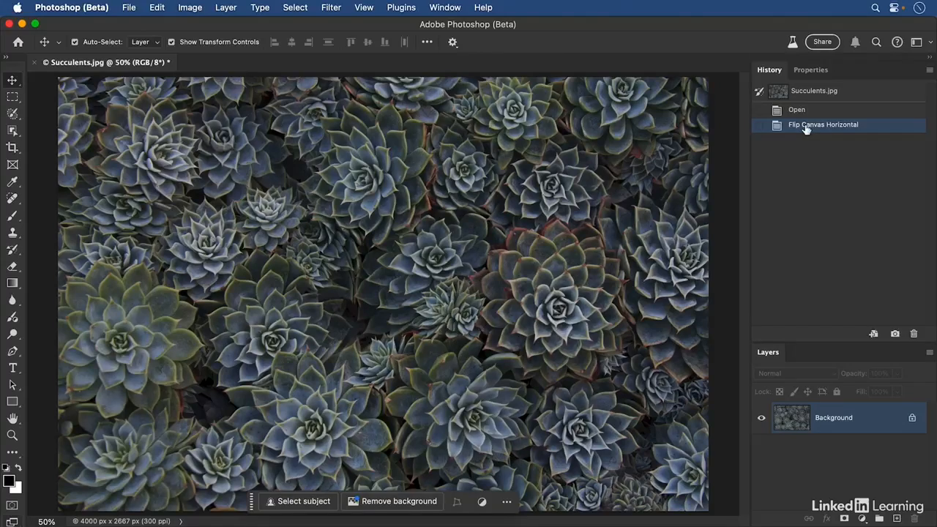
- Check how many history states the Performance preferences allow, and close the preferences
{"action": "left_click", "coordinate": [74, 8]}
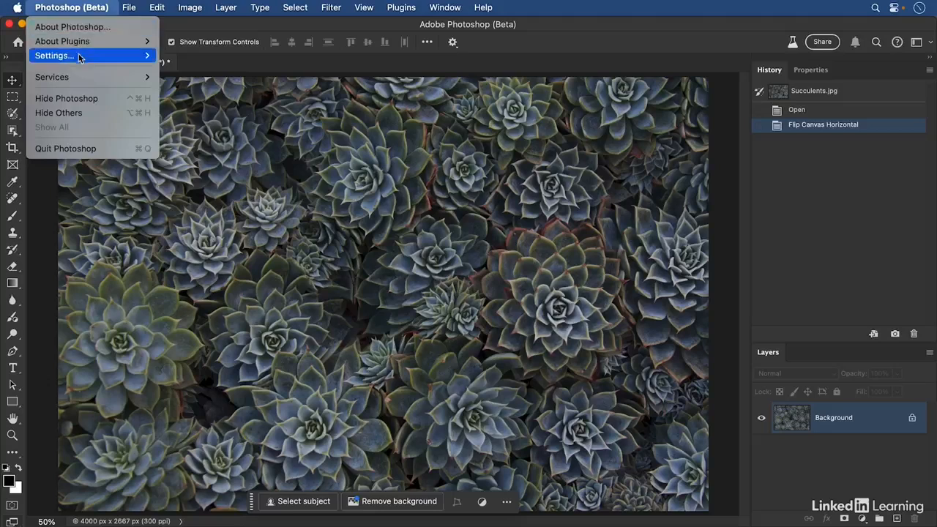
{"action": "mouse_move", "coordinate": [78, 57]}
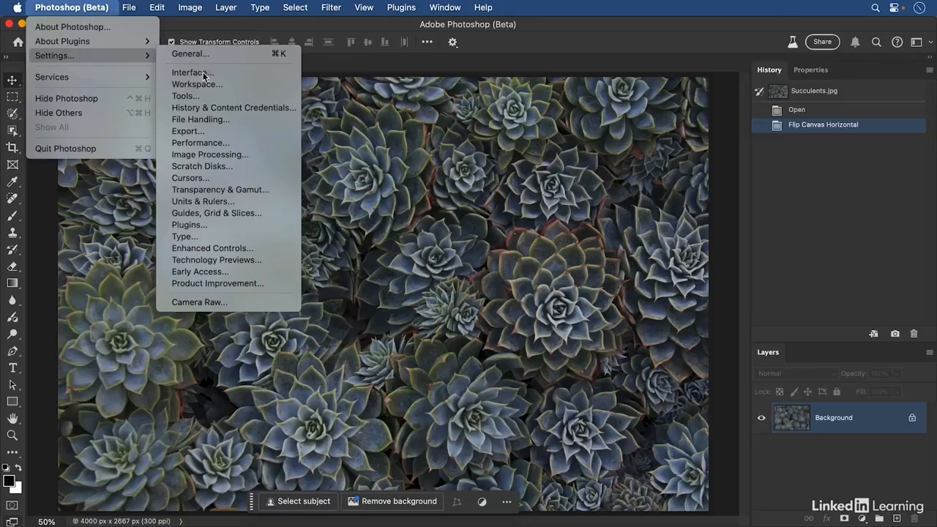
{"action": "left_click", "coordinate": [234, 145]}
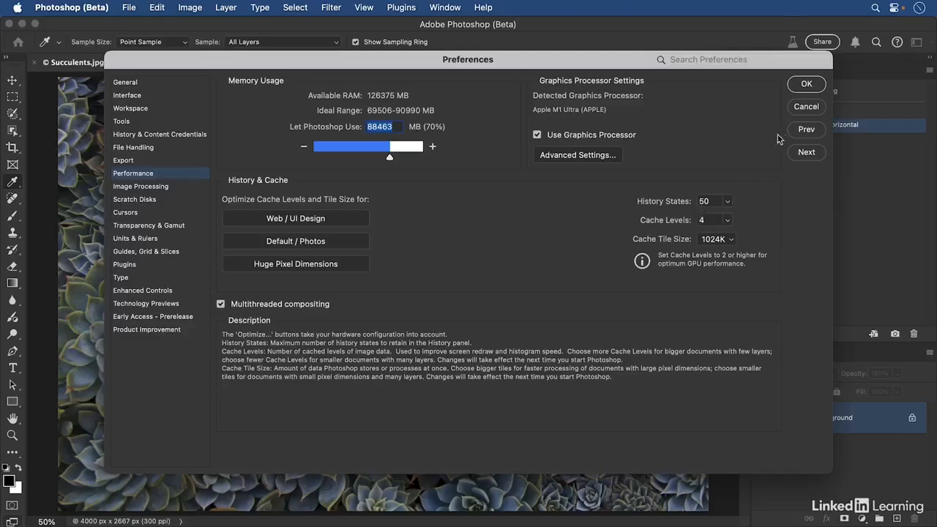
{"action": "left_click", "coordinate": [806, 84]}
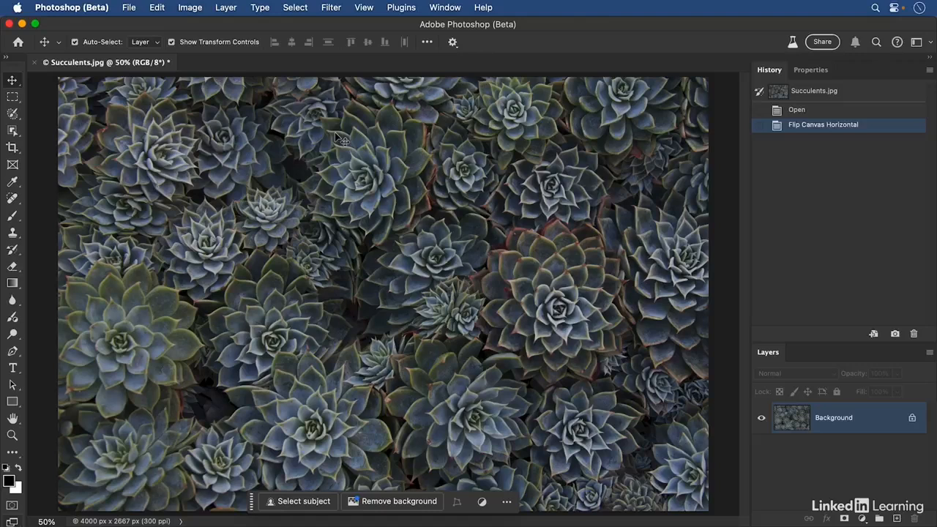
- Apply the Solarize filter to the photo and invert its colors
{"action": "left_click", "coordinate": [333, 9]}
{"action": "mouse_move", "coordinate": [372, 272]}
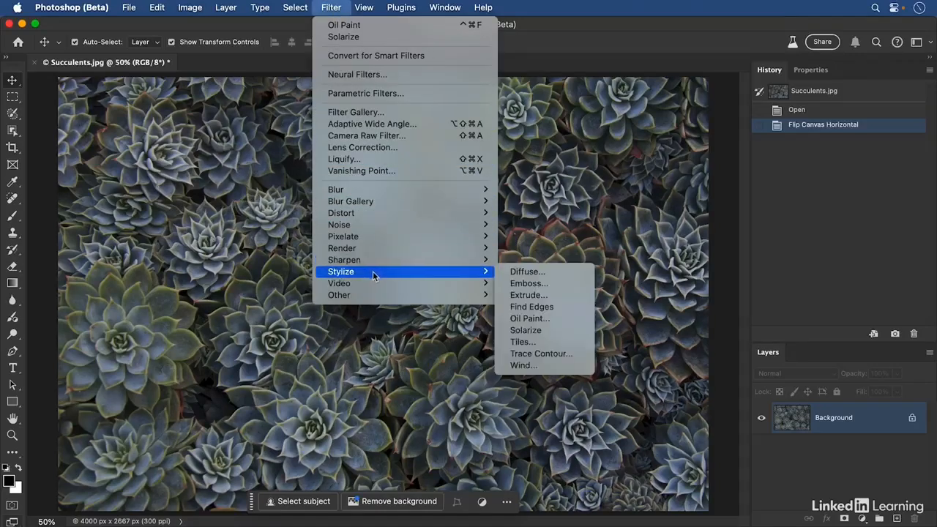
{"action": "left_click", "coordinate": [546, 332]}
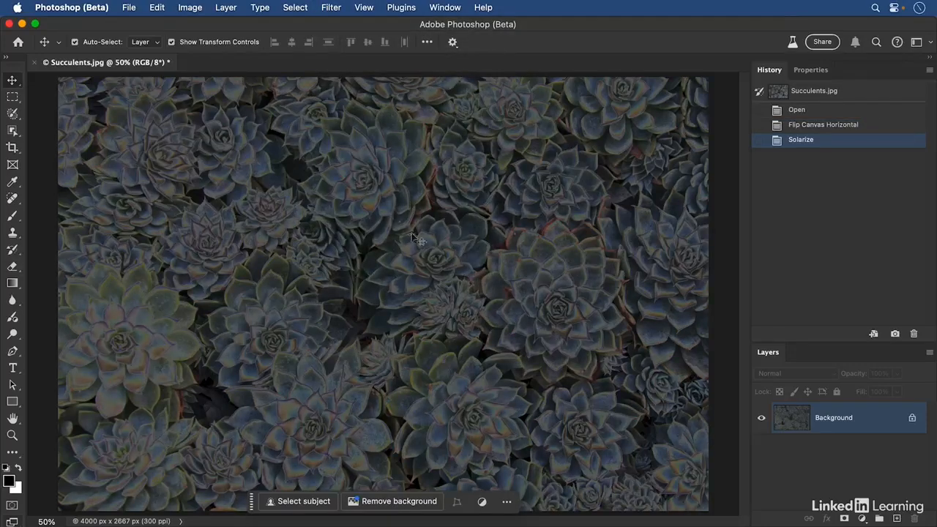
{"action": "left_click", "coordinate": [190, 8]}
{"action": "mouse_move", "coordinate": [208, 45]}
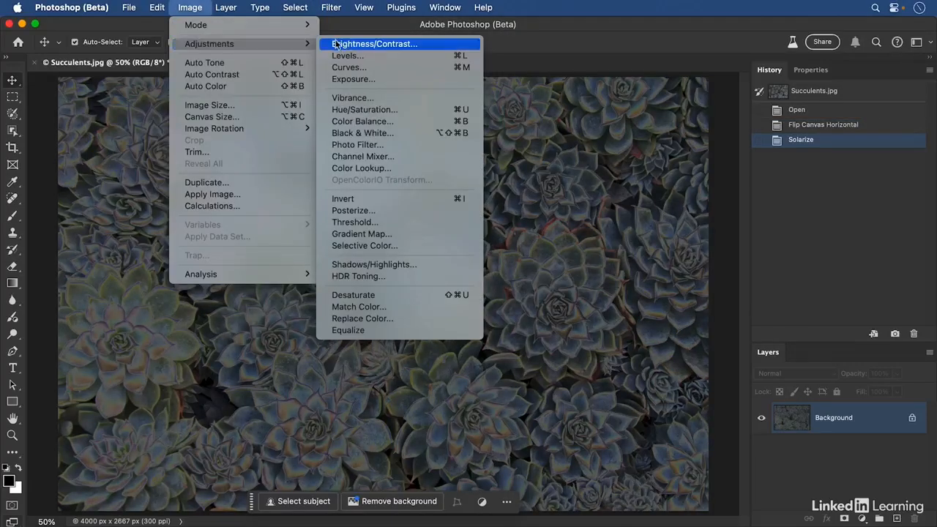
{"action": "left_click", "coordinate": [378, 199]}
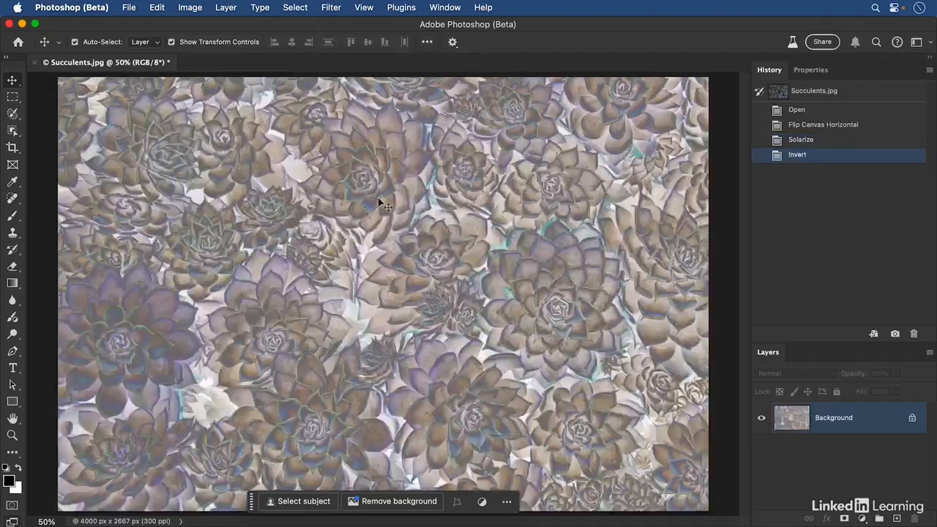
- Apply the Oil Paint filter to the inverted photo, keeping the filter's existing settings
{"action": "left_click", "coordinate": [331, 8]}
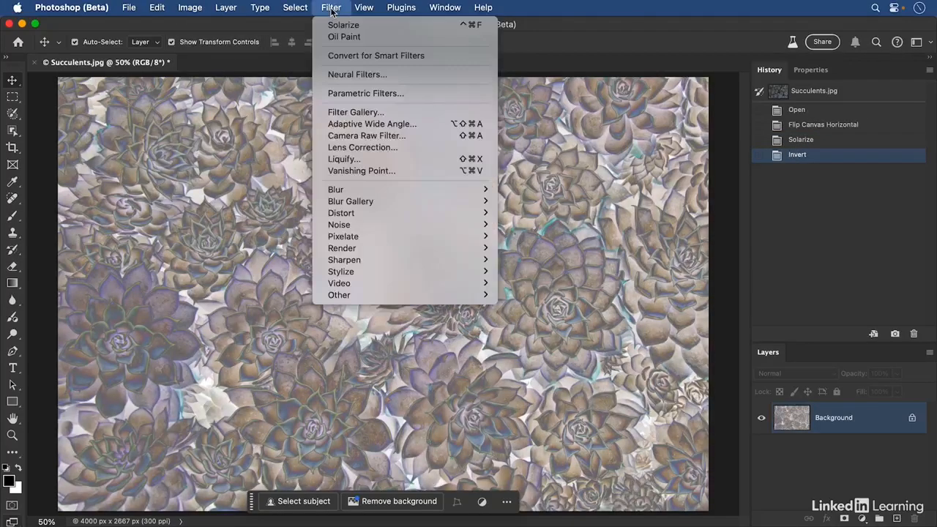
{"action": "mouse_move", "coordinate": [414, 270]}
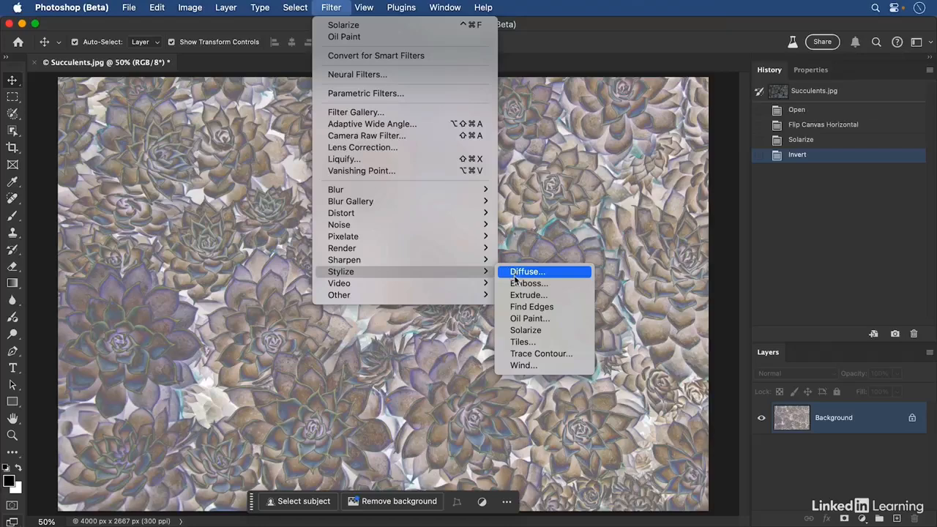
{"action": "left_click", "coordinate": [551, 318]}
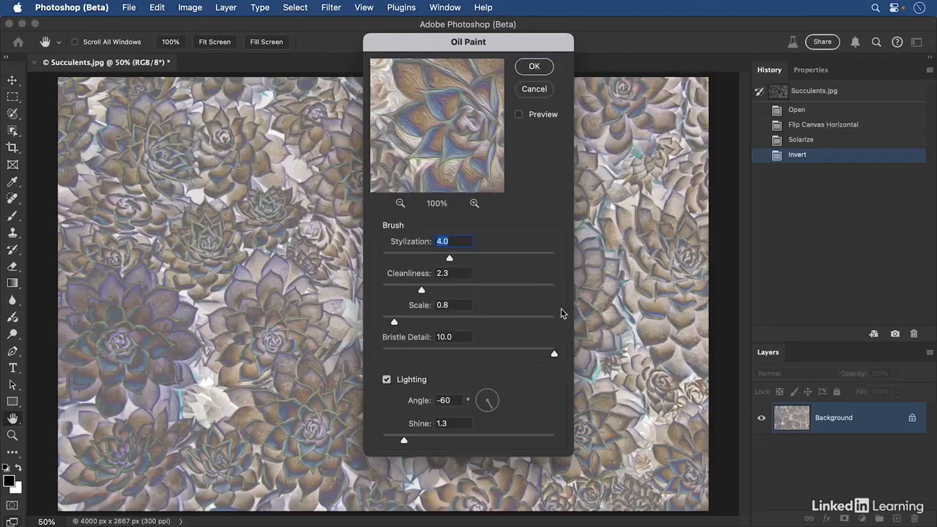
{"action": "left_click", "coordinate": [533, 68]}
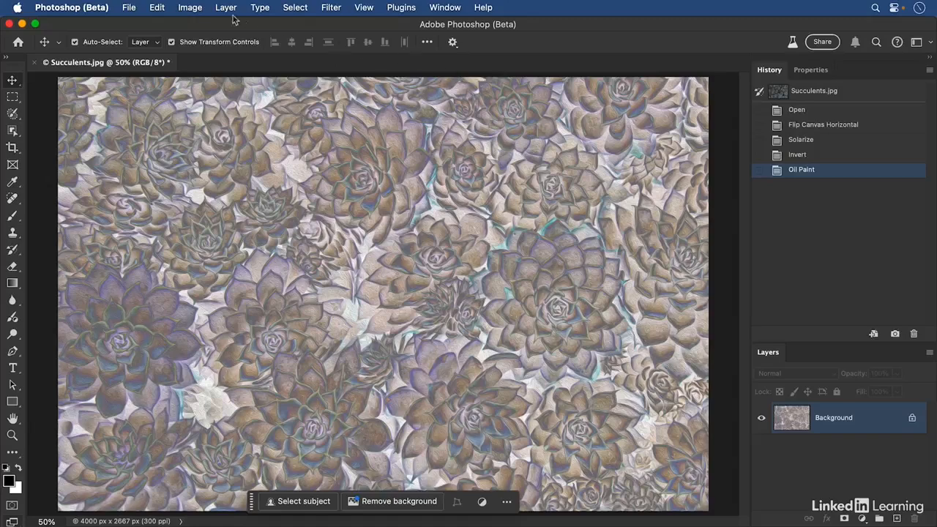
- Colorize the photo with a Hue/Saturation adjustment at hue 0 and saturation 25, and apply Auto Tone
{"action": "left_click", "coordinate": [190, 8]}
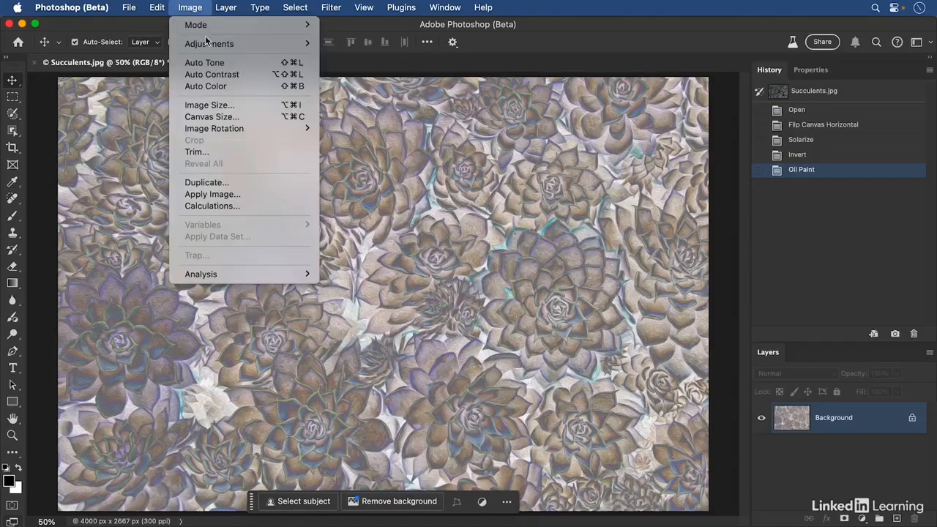
{"action": "mouse_move", "coordinate": [211, 44]}
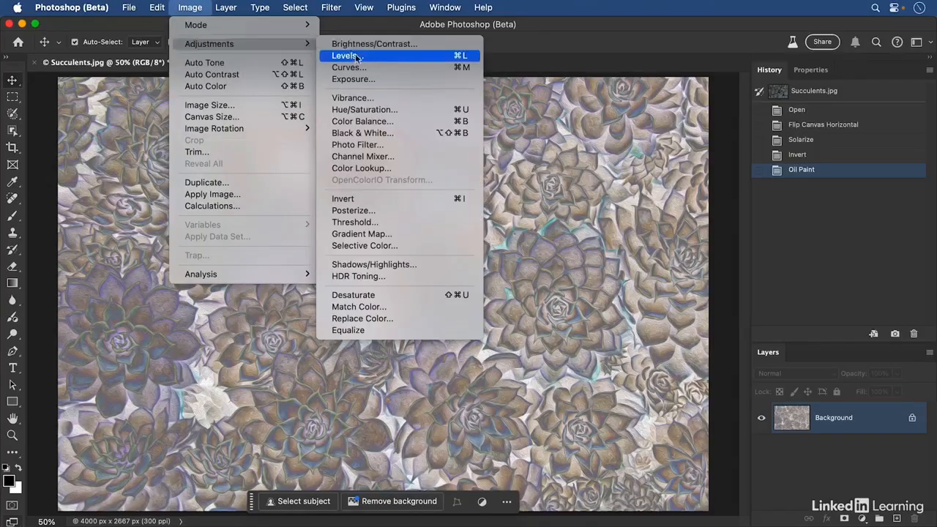
{"action": "left_click", "coordinate": [364, 109]}
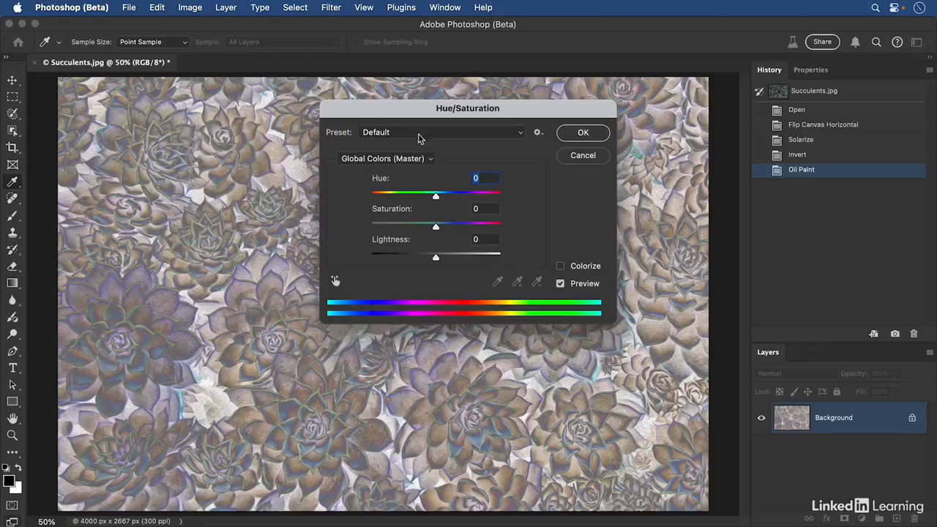
{"action": "left_click", "coordinate": [560, 266]}
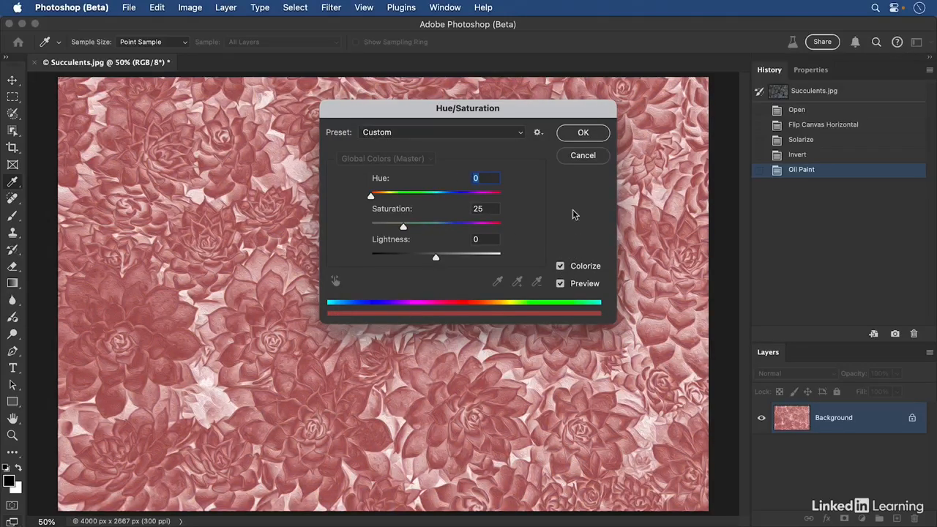
{"action": "left_click", "coordinate": [575, 139]}
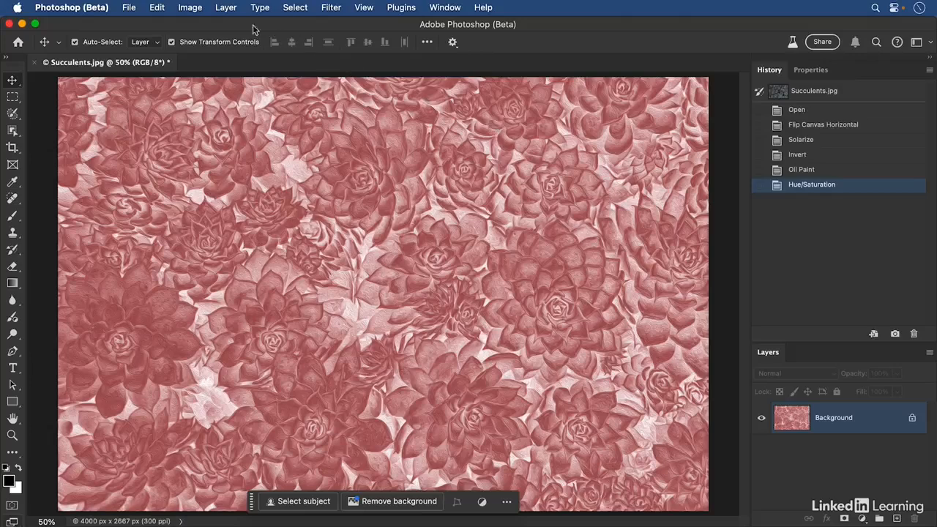
{"action": "left_click", "coordinate": [196, 10]}
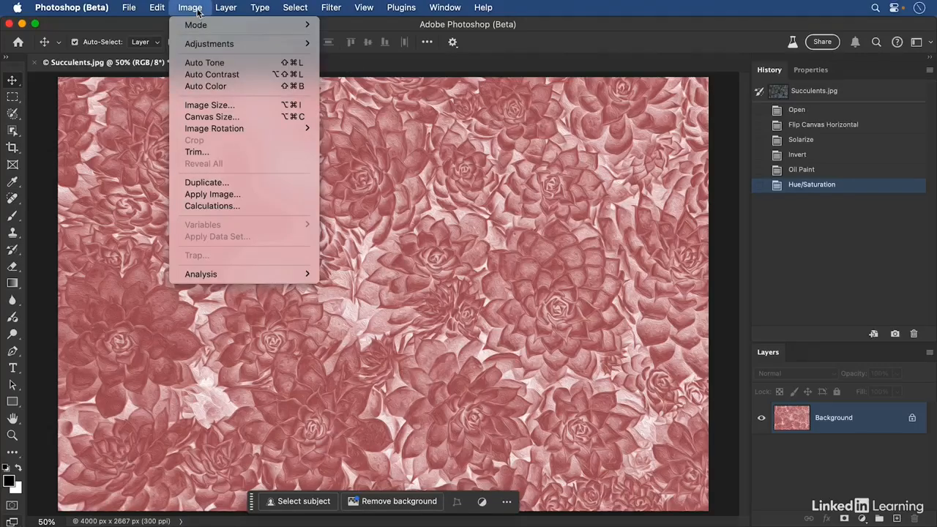
{"action": "left_click", "coordinate": [237, 64]}
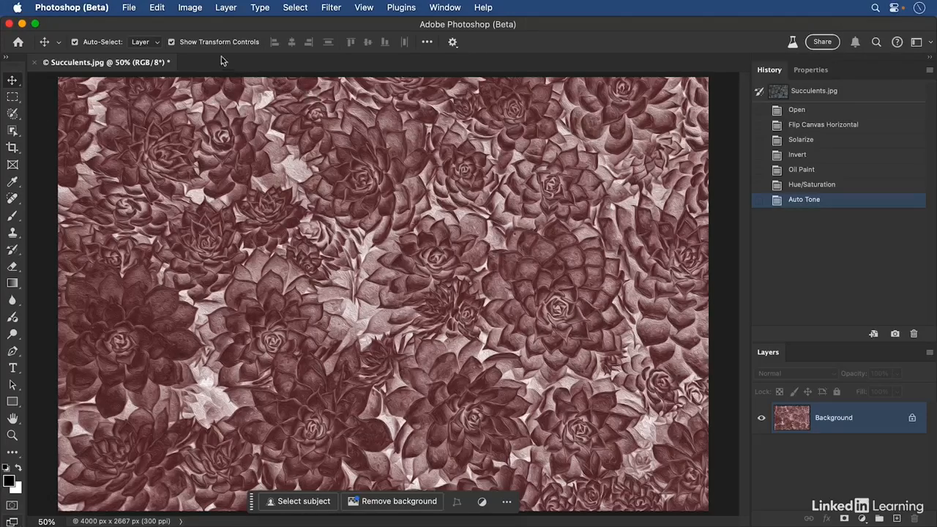
- Undo the edits one by one, from Auto Tone back to the horizontal canvas flip
{"action": "left_click", "coordinate": [161, 10]}
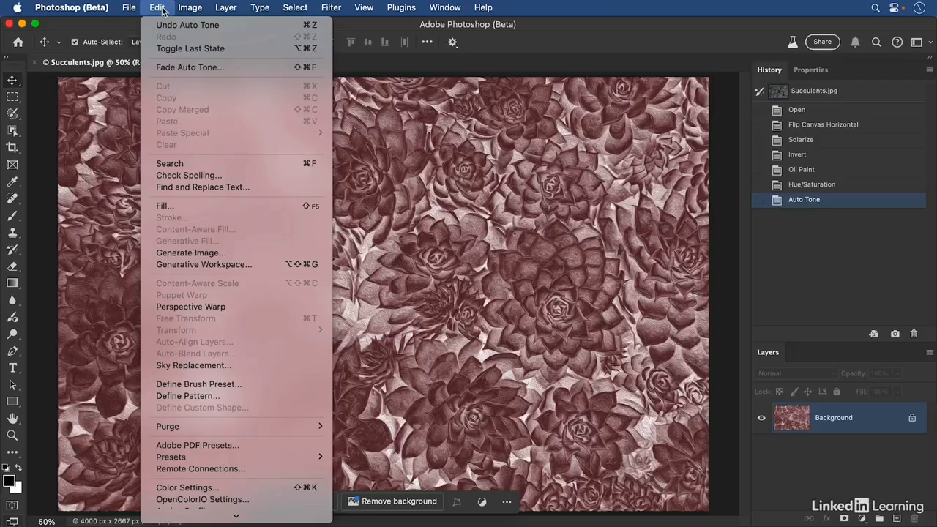
{"action": "left_click", "coordinate": [243, 28]}
{"action": "left_click", "coordinate": [160, 11]}
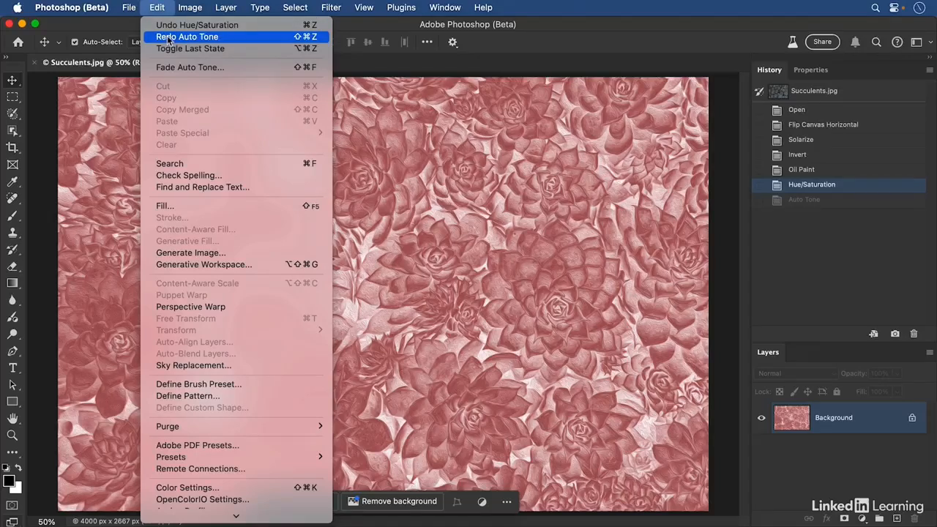
{"action": "left_click", "coordinate": [252, 27]}
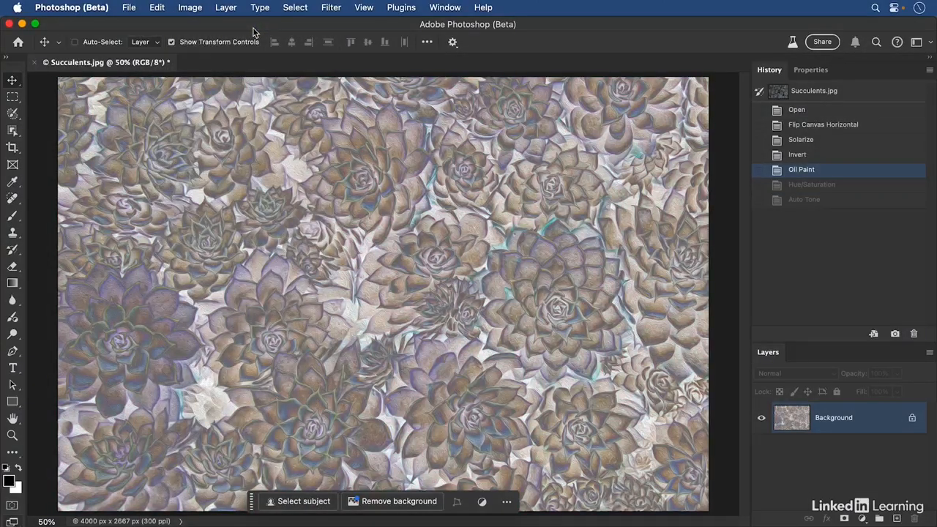
{"action": "key", "text": "super+z"}
{"action": "key", "text": "super+z"}
{"action": "key", "text": "super+z"}
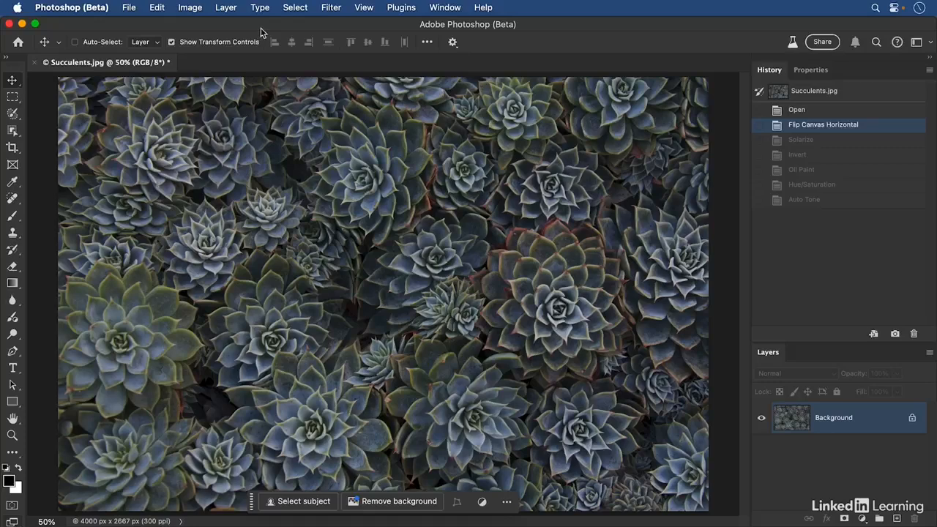
- Redo the undone edits one by one up to the Hue/Saturation adjustment
{"action": "key", "text": "super+shift+z"}
{"action": "key", "text": "super+shift+z"}
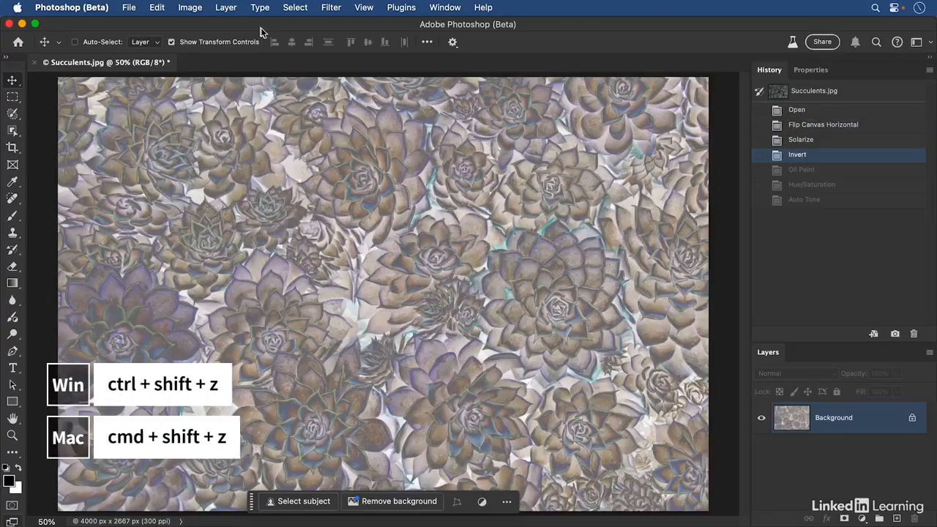
{"action": "key", "text": "super+shift+z"}
{"action": "key", "text": "super+shift+z"}
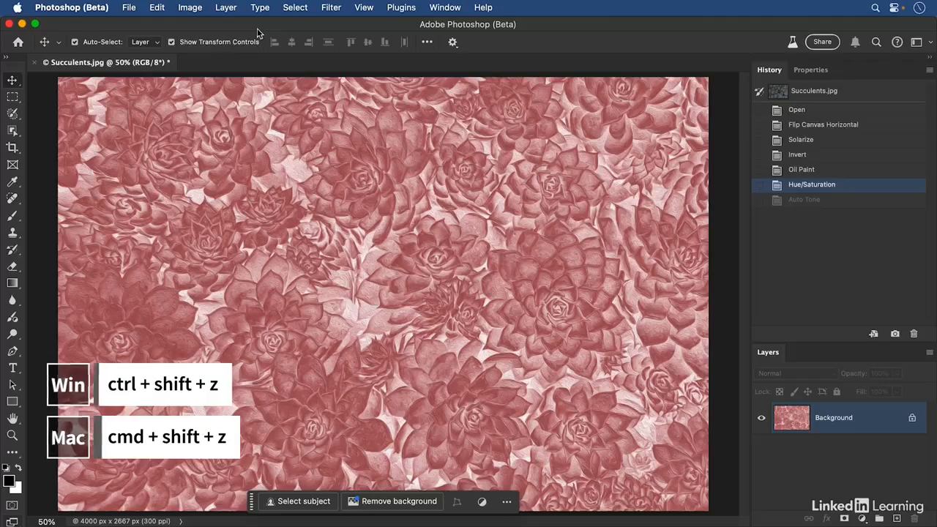
- Step back through the document's history states from Oil Paint through Invert to Solarize
{"action": "left_click", "coordinate": [801, 169]}
{"action": "left_click", "coordinate": [808, 156]}
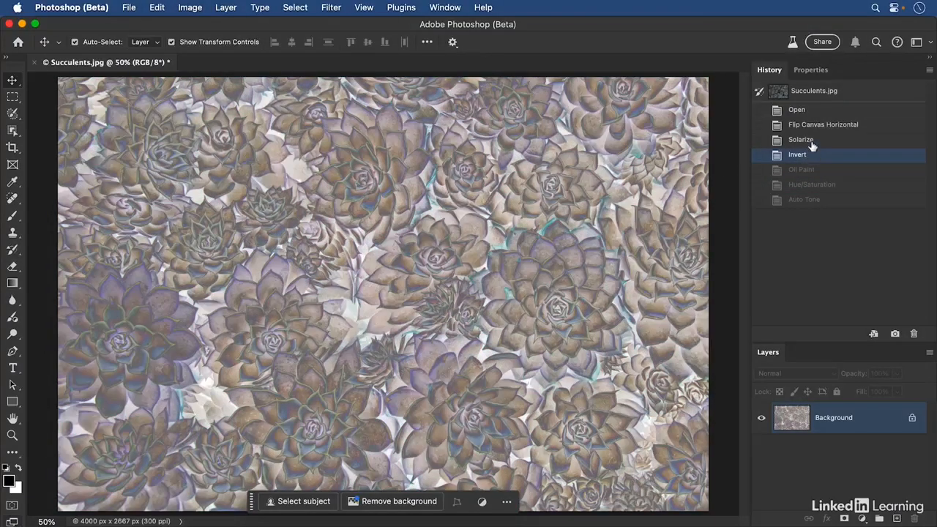
{"action": "left_click", "coordinate": [805, 140]}
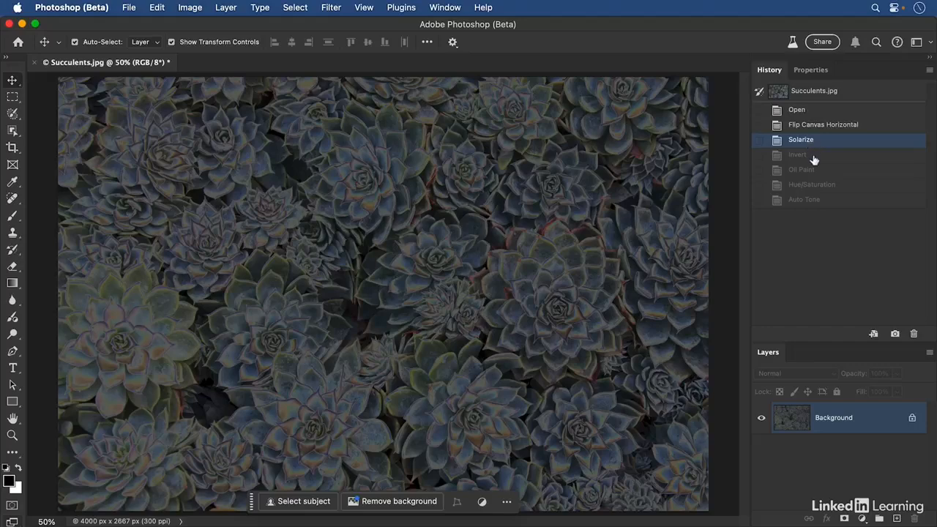
- Return to the Invert history state and colorize the photo from there with a Hue/Saturation adjustment at hue 0 and saturation 25
{"action": "left_click", "coordinate": [812, 156]}
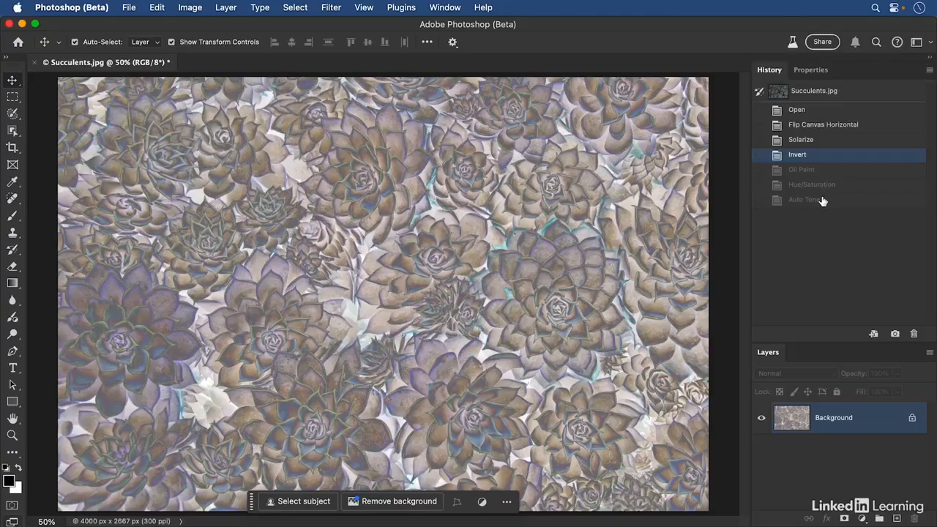
{"action": "left_click", "coordinate": [189, 9]}
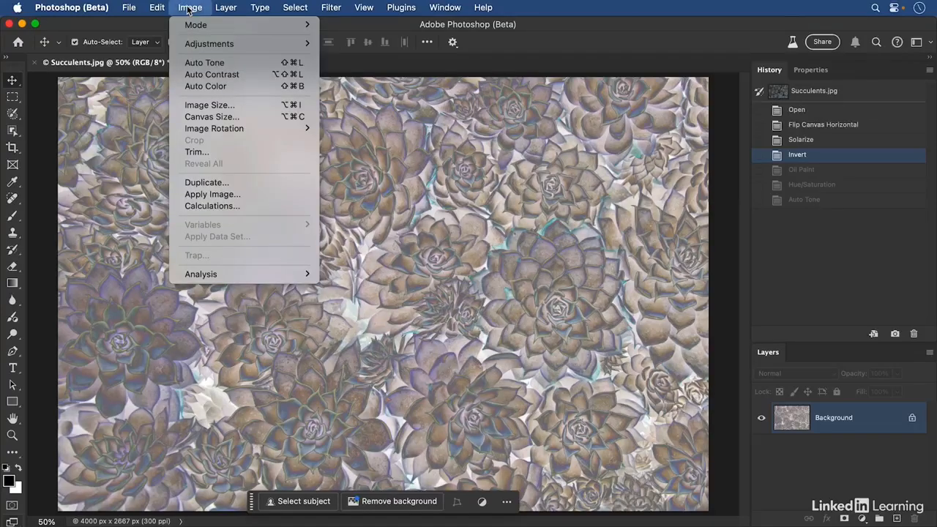
{"action": "mouse_move", "coordinate": [224, 47]}
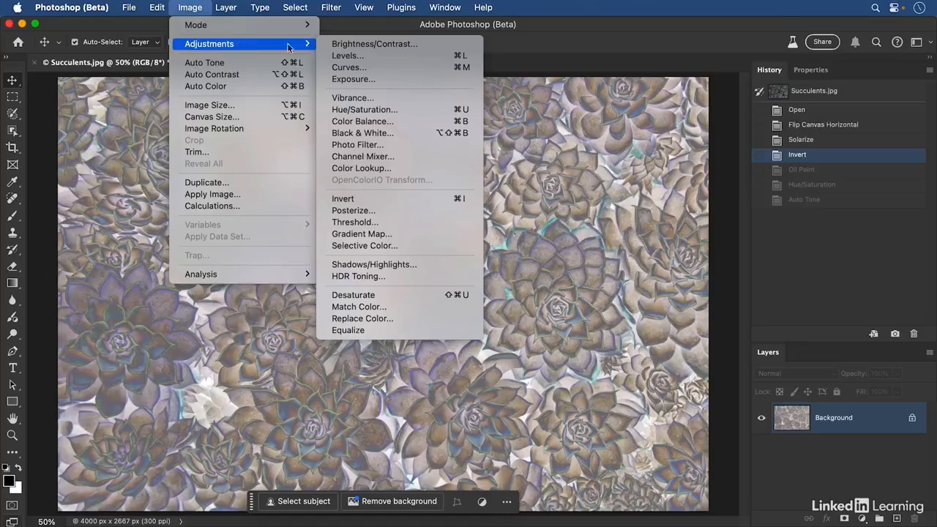
{"action": "left_click", "coordinate": [394, 110]}
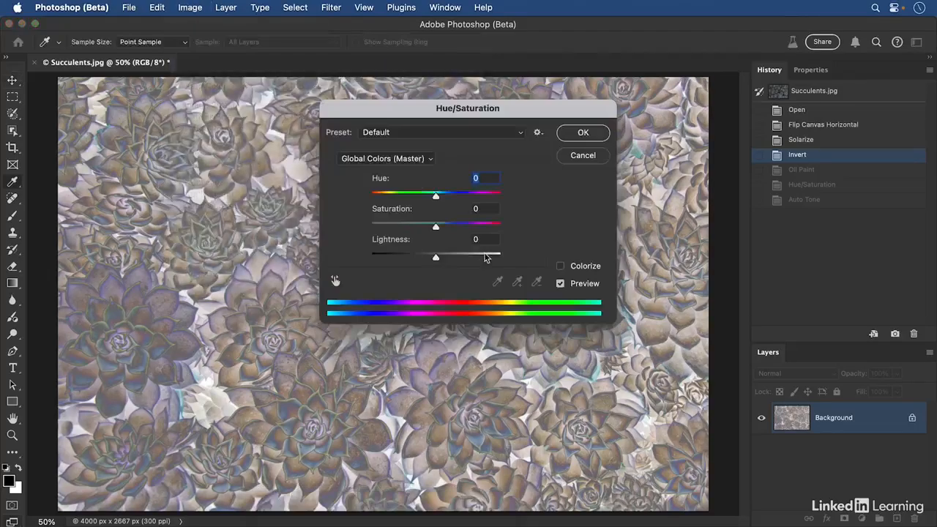
{"action": "left_click", "coordinate": [561, 267]}
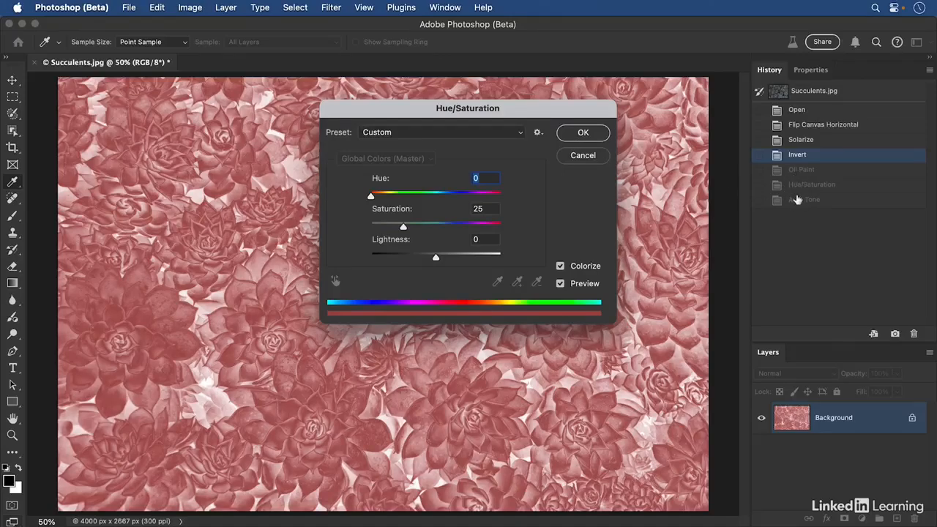
{"action": "left_click", "coordinate": [583, 136]}
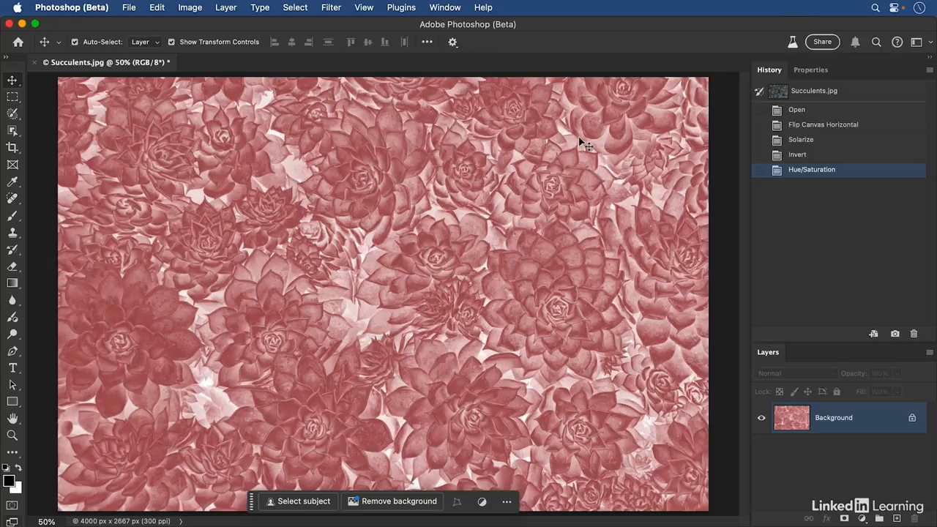
- Restore the photo to its original Succulents.jpg history snapshot and close the document without saving the changes
{"action": "left_click", "coordinate": [132, 9]}
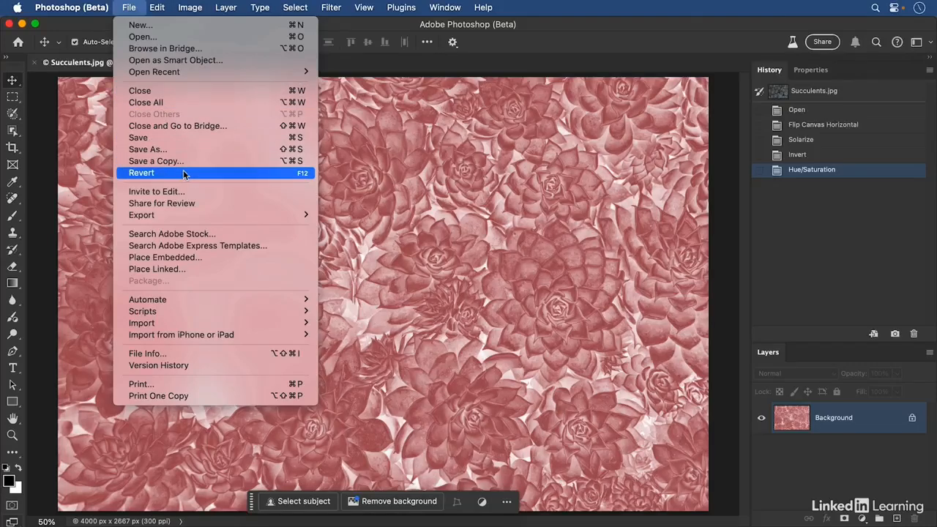
{"action": "left_click", "coordinate": [341, 182]}
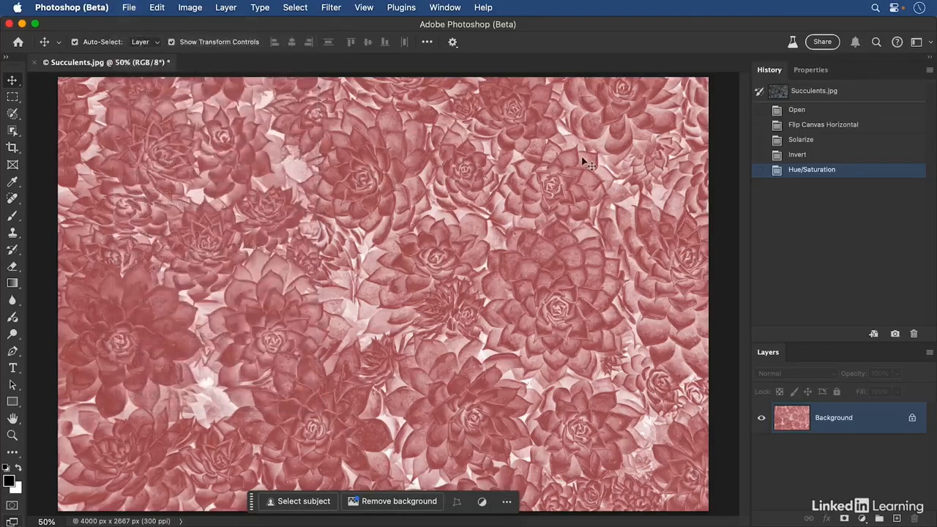
{"action": "left_click", "coordinate": [809, 92]}
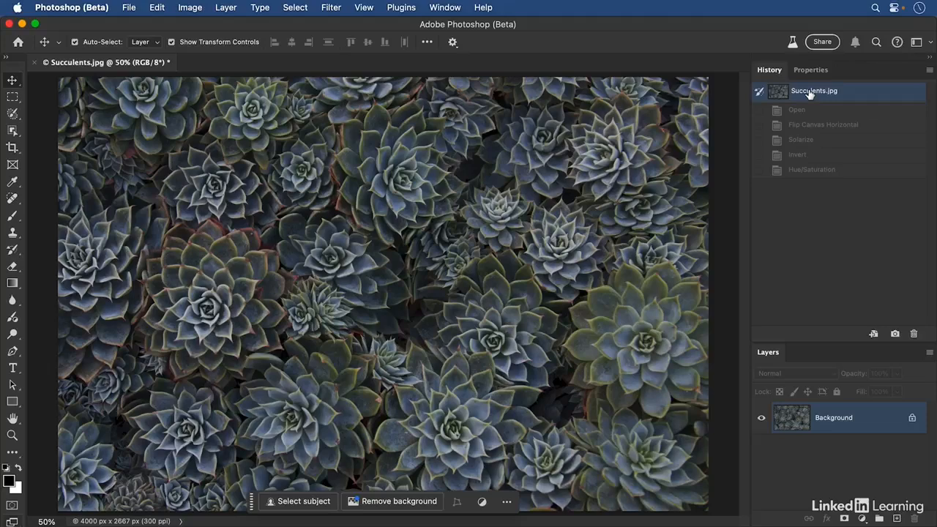
{"action": "left_click", "coordinate": [36, 62]}
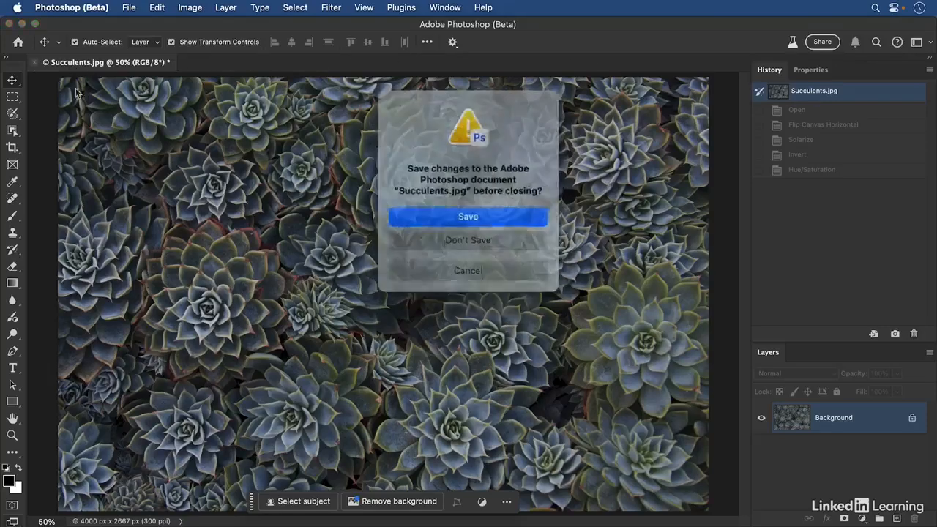
{"action": "left_click", "coordinate": [418, 243]}
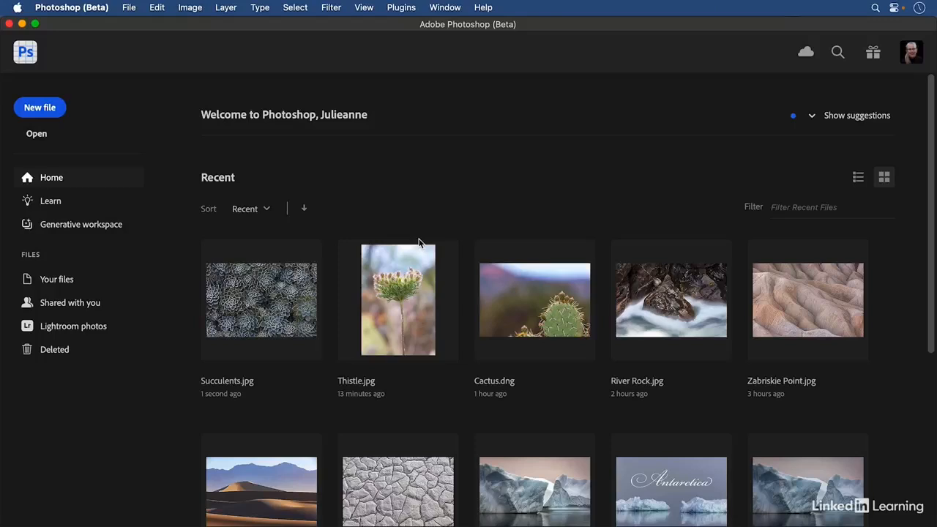